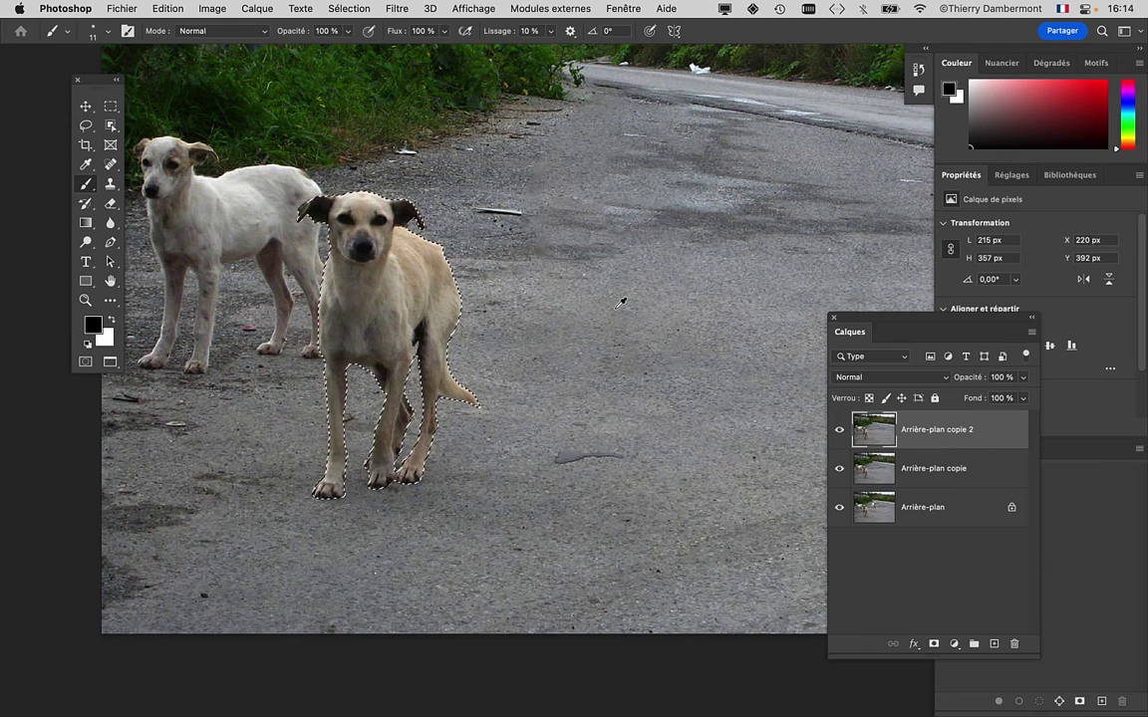
Zoom out and pan the photo, moving the Tools panel left and the Calques panel up
{"action": "scroll", "coordinate": [619, 312], "scroll_direction": "down", "scroll_amount": 2}
{"action": "scroll", "coordinate": [620, 312], "scroll_direction": "down", "scroll_amount": 2}
{"action": "scroll", "coordinate": [620, 311], "scroll_direction": "down", "scroll_amount": 2}
{"action": "scroll", "coordinate": [619, 312], "scroll_direction": "up", "scroll_amount": 2}
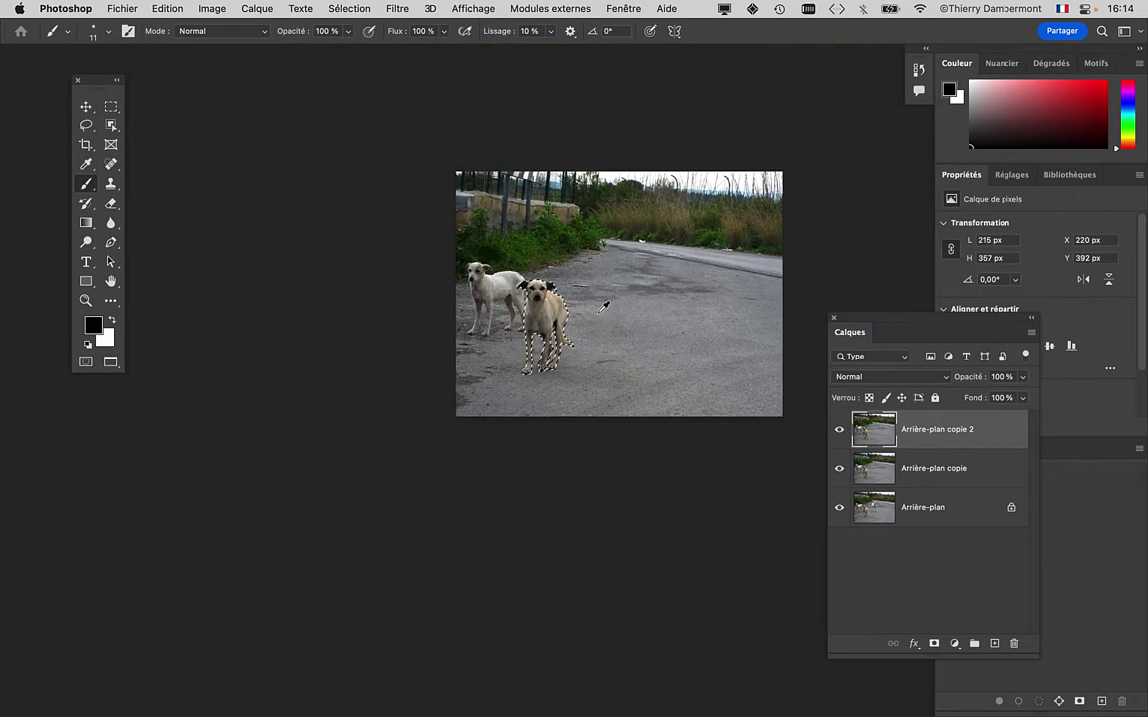
{"action": "left_click_drag", "start_coordinate": [604, 305], "coordinate": [320, 278]}
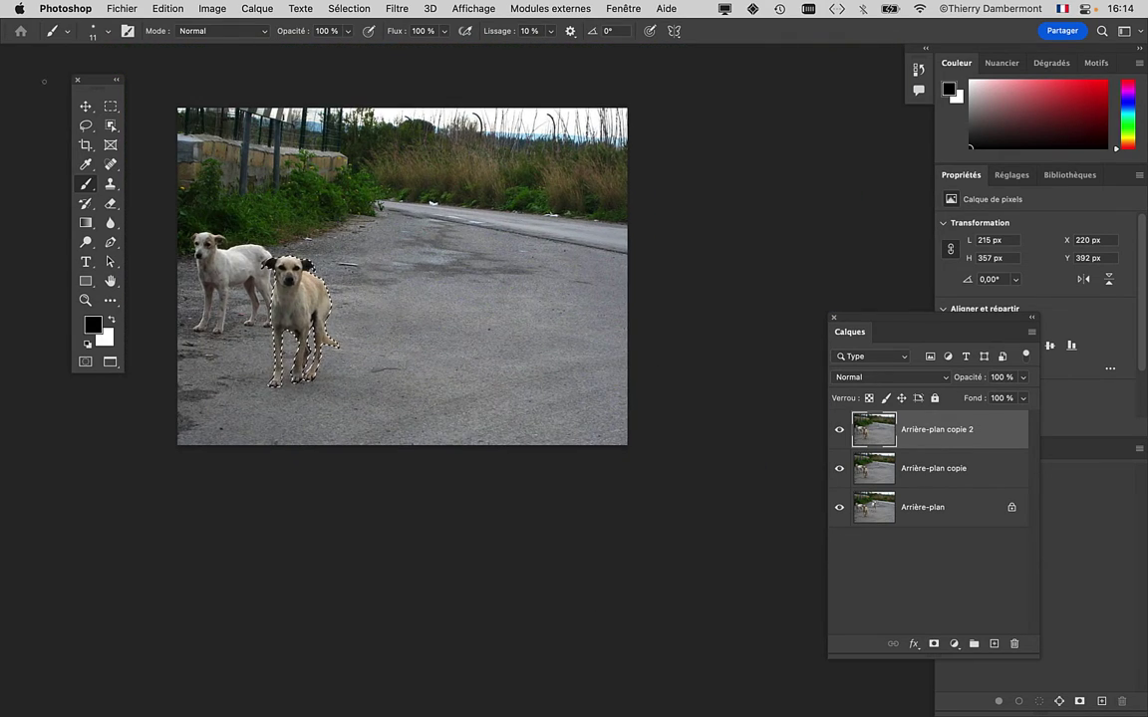
{"action": "left_click_drag", "start_coordinate": [95, 79], "coordinate": [40, 76]}
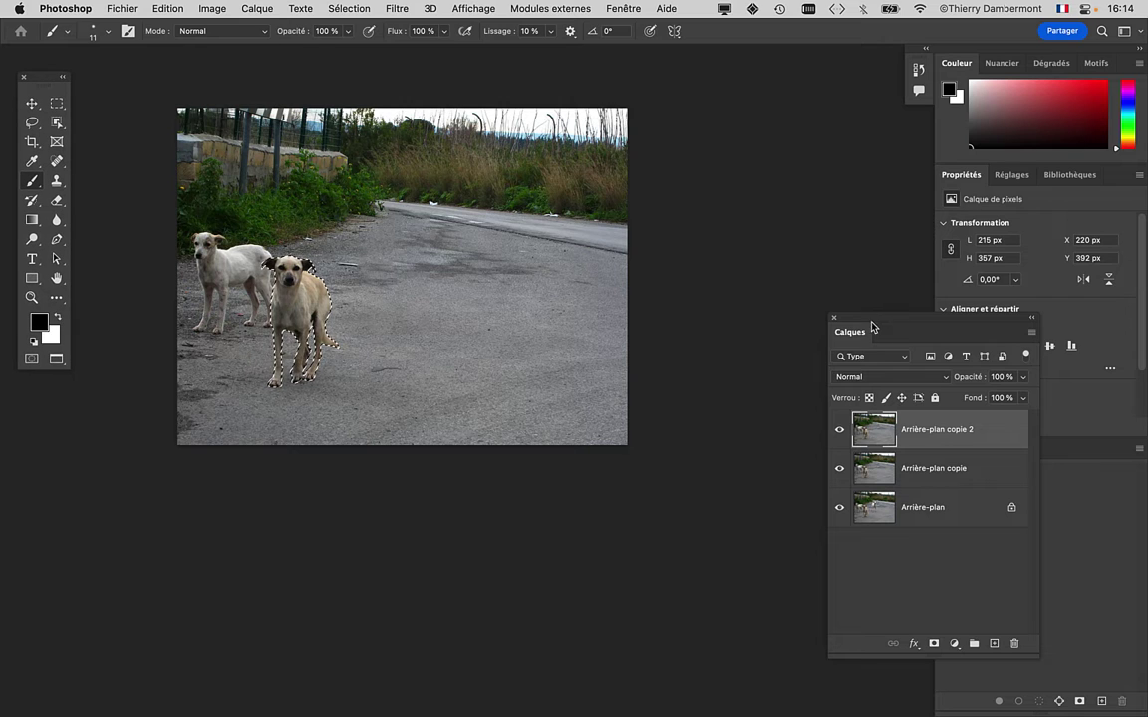
{"action": "left_click_drag", "start_coordinate": [869, 321], "coordinate": [687, 116]}
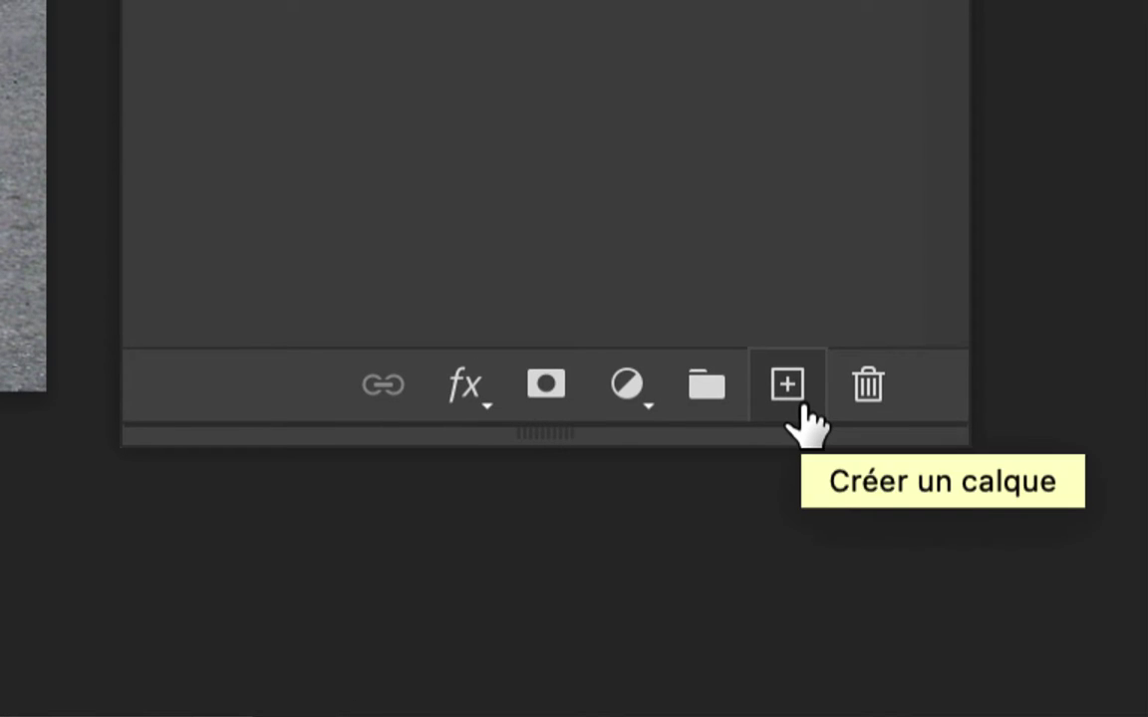
Create the empty layer Calque 1 at the top of the layer stack
{"action": "left_click", "coordinate": [803, 409]}
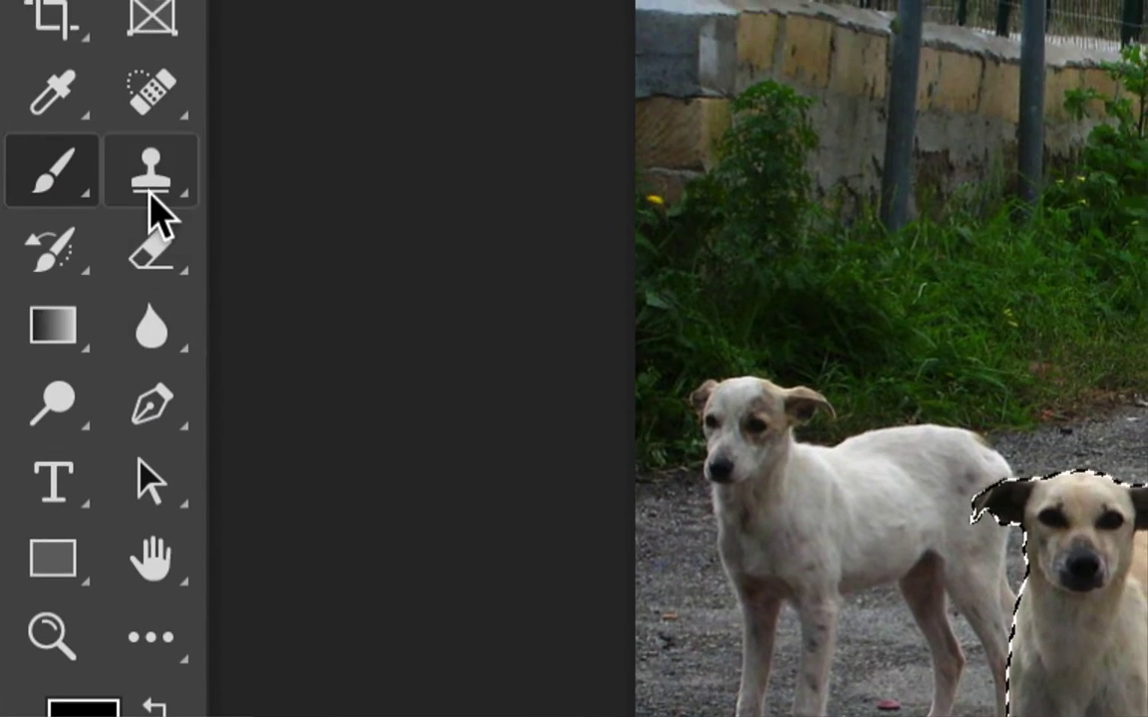
Switch to the Outil Tampon de duplication (Clone Stamp) from the stamp tool variants
{"action": "left_click", "coordinate": [151, 204]}
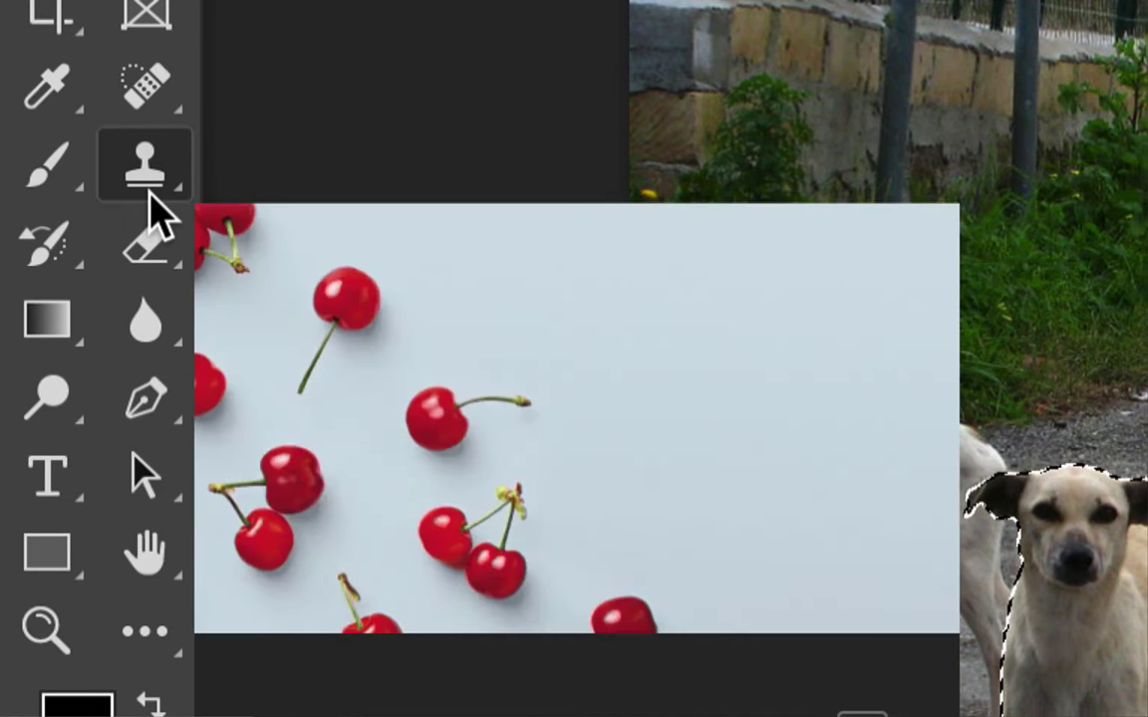
{"action": "right_click", "coordinate": [151, 204]}
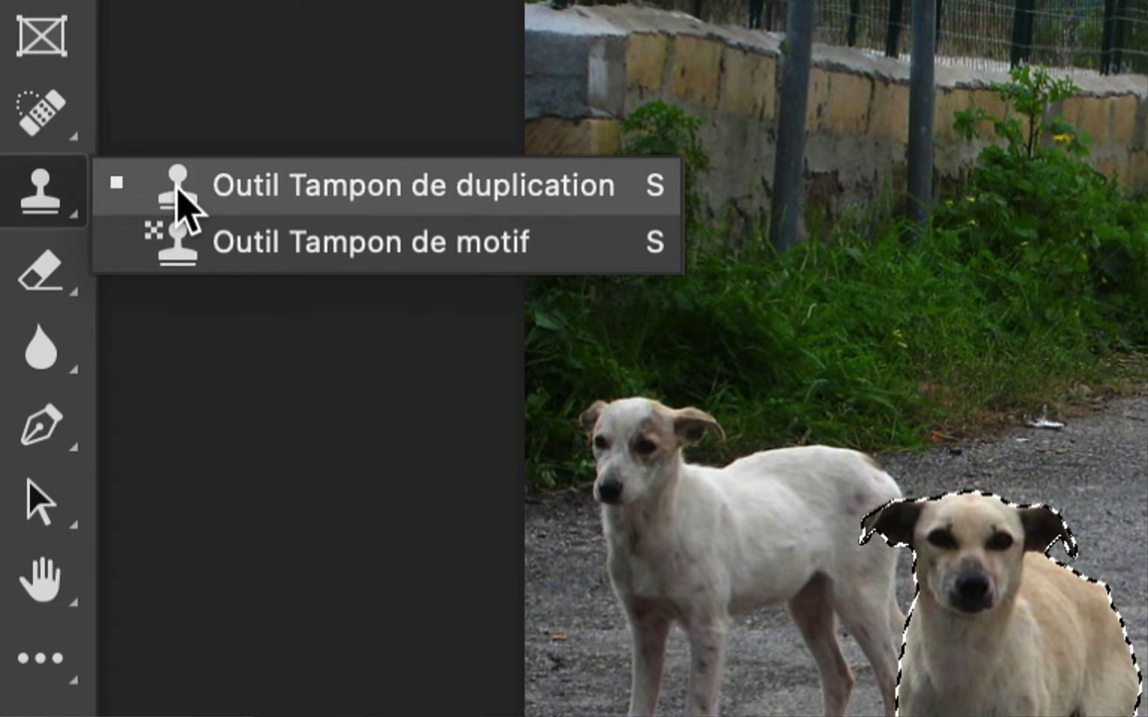
{"action": "left_click", "coordinate": [180, 191]}
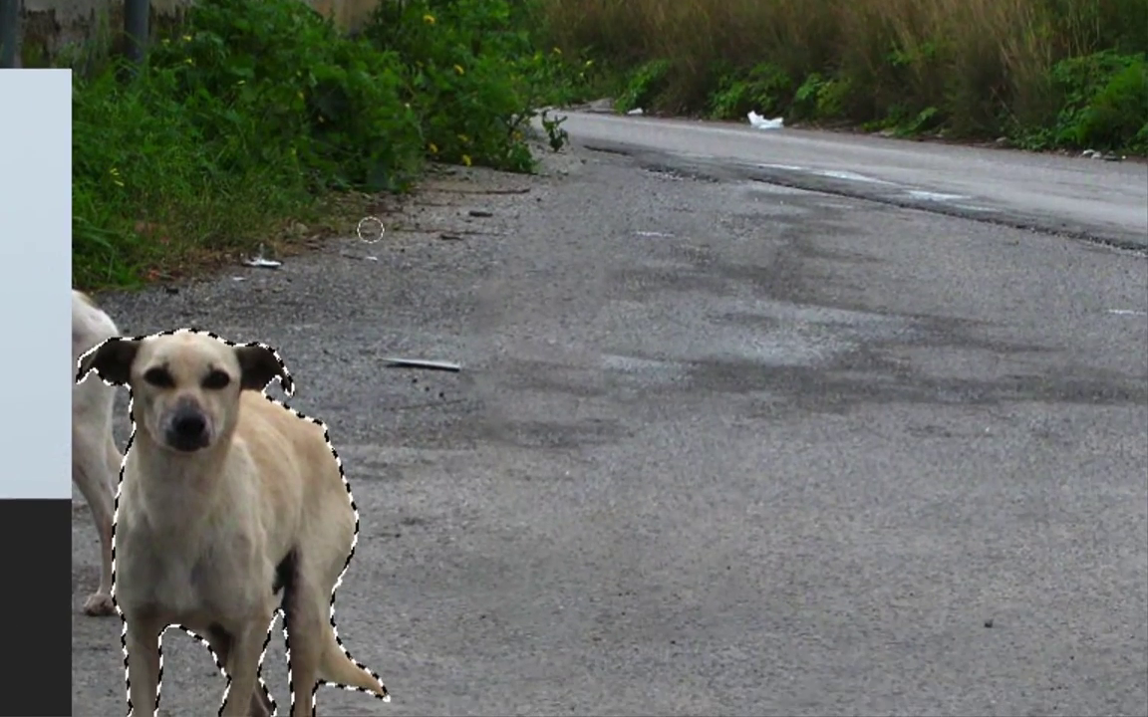
Resize the clone brush to about 98 px wide by Ctrl+Alt-dragging on the canvas
{"action": "mouse_move", "coordinate": [313, 239]}
{"action": "left_mouse_down"}
{"action": "mouse_move", "coordinate": [386, 227]}
{"action": "mouse_move", "coordinate": [385, 189]}
{"action": "mouse_move", "coordinate": [387, 234]}
{"action": "left_mouse_up"}
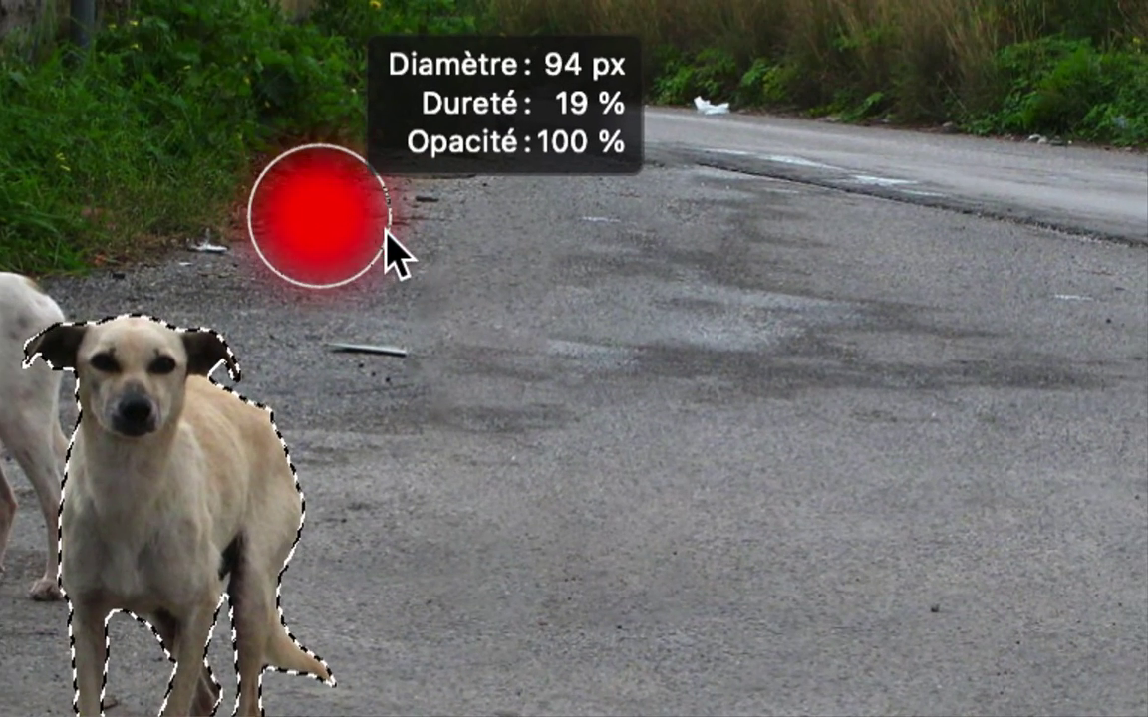
{"action": "left_click_drag", "start_coordinate": [386, 235], "coordinate": [425, 239]}
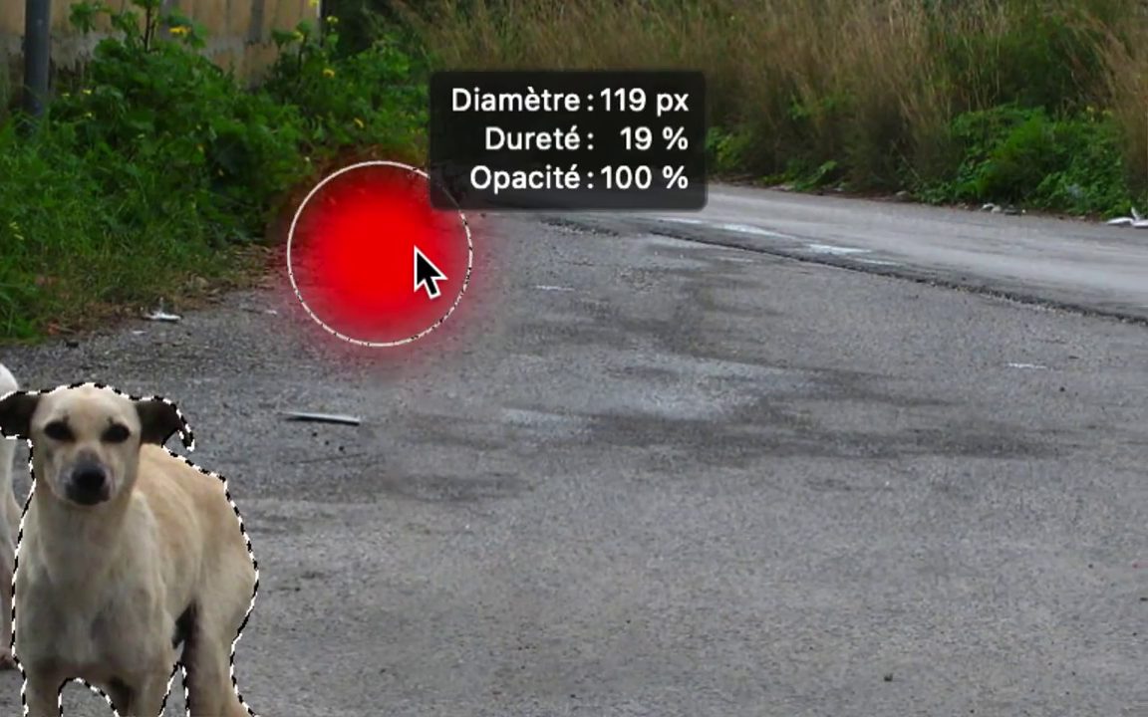
{"action": "mouse_move", "coordinate": [428, 267]}
{"action": "left_mouse_down"}
{"action": "mouse_move", "coordinate": [418, 274]}
{"action": "mouse_move", "coordinate": [416, 252]}
{"action": "mouse_move", "coordinate": [410, 266]}
{"action": "mouse_move", "coordinate": [418, 271]}
{"action": "mouse_move", "coordinate": [410, 248]}
{"action": "left_mouse_up"}
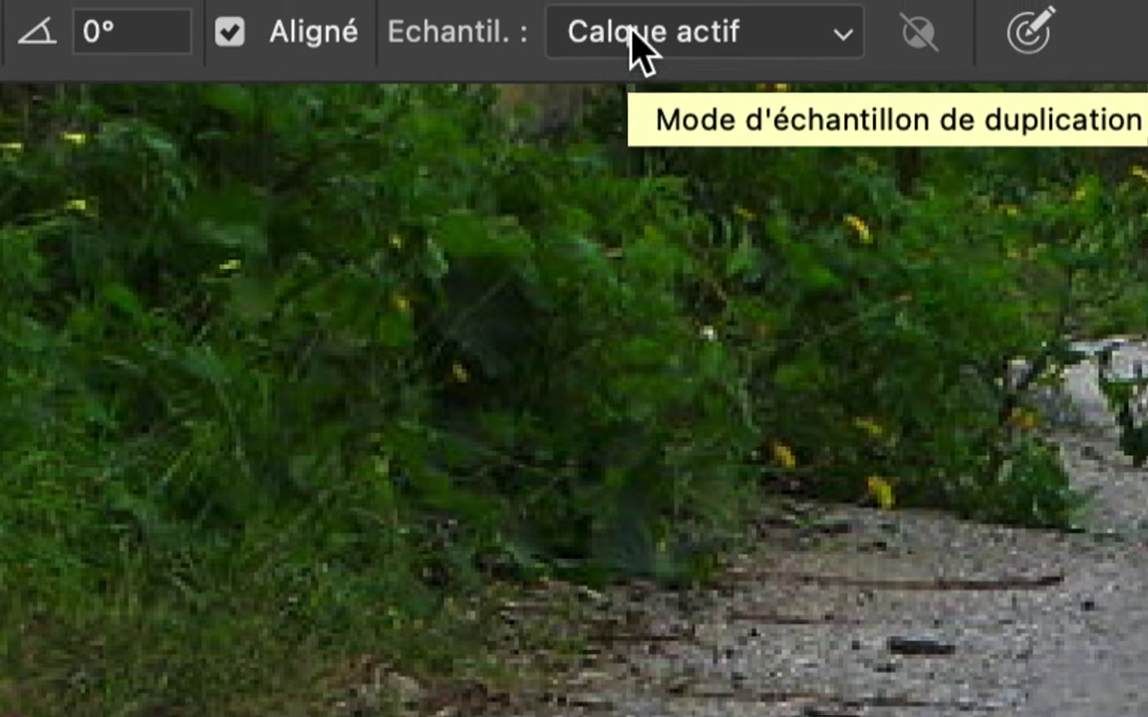
Set the Echantil. sampling option to Tous les calques
{"action": "left_click", "coordinate": [633, 35]}
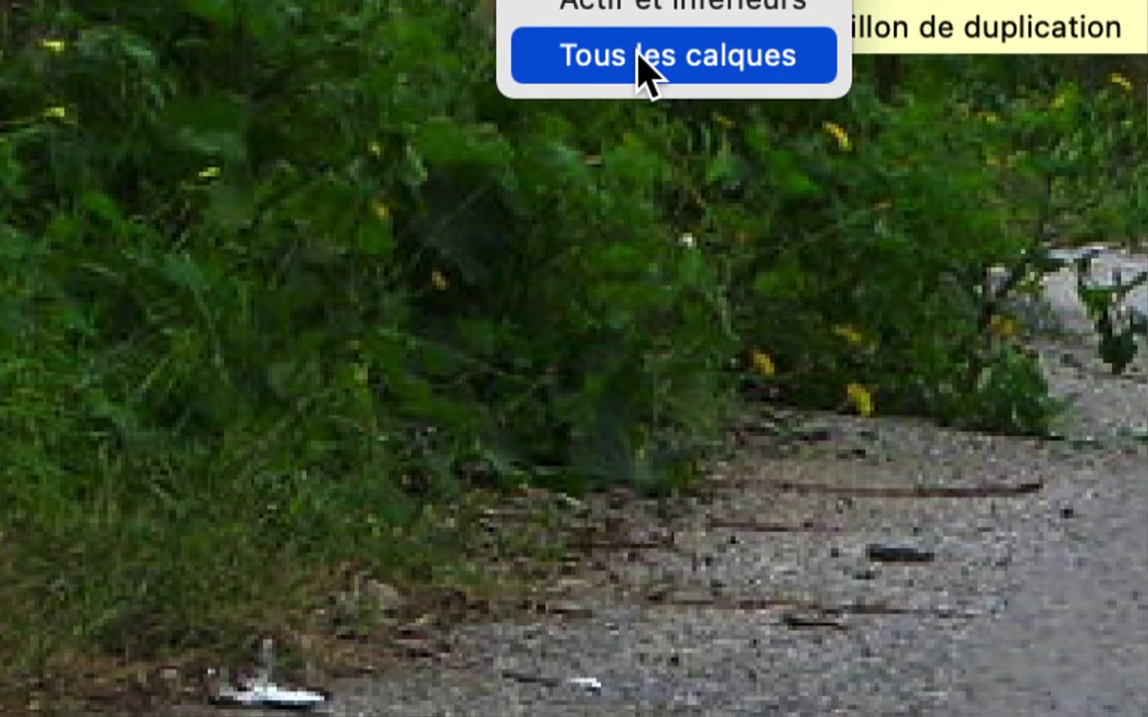
{"action": "left_click", "coordinate": [643, 132]}
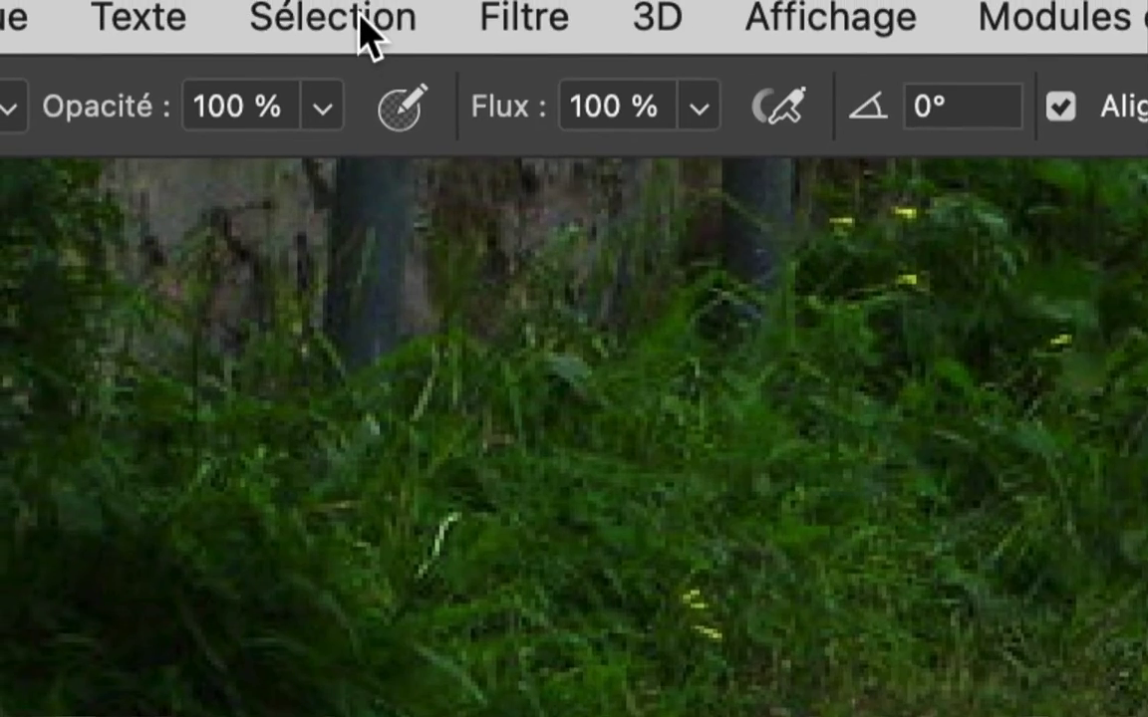
Open the Sélection menu before cloning over the white dog
{"action": "left_click", "coordinate": [367, 28]}
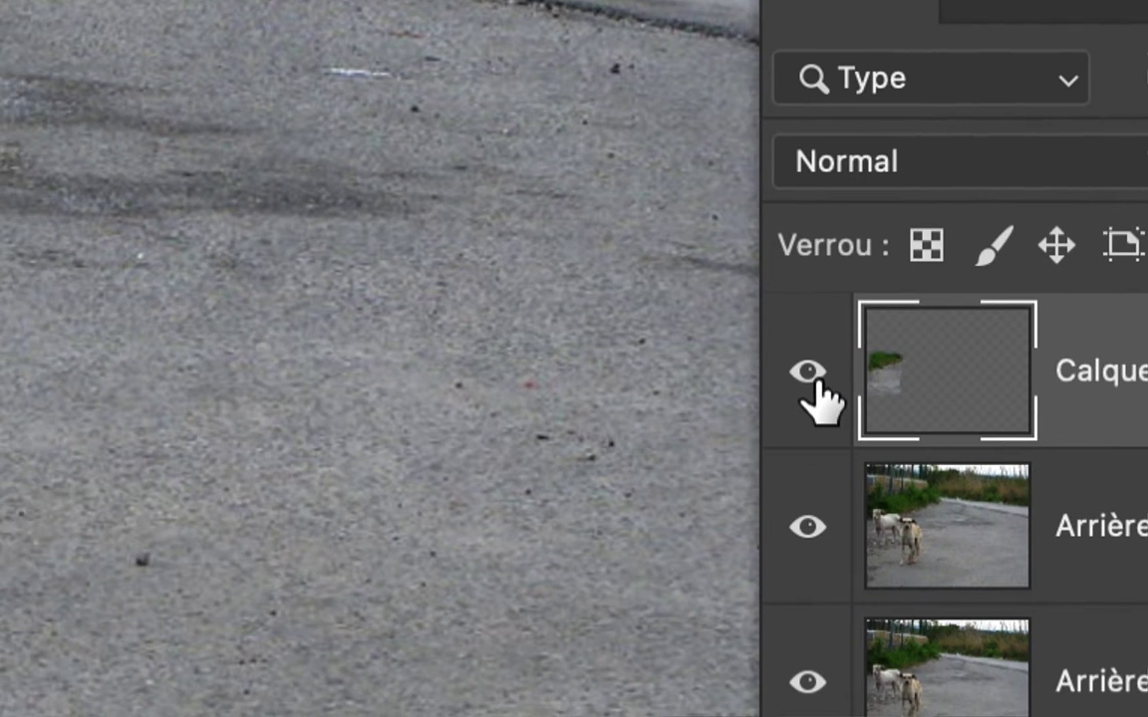
Toggle Calque 1's visibility repeatedly to compare the cloned patch with the white dog
{"action": "left_click", "coordinate": [810, 377]}
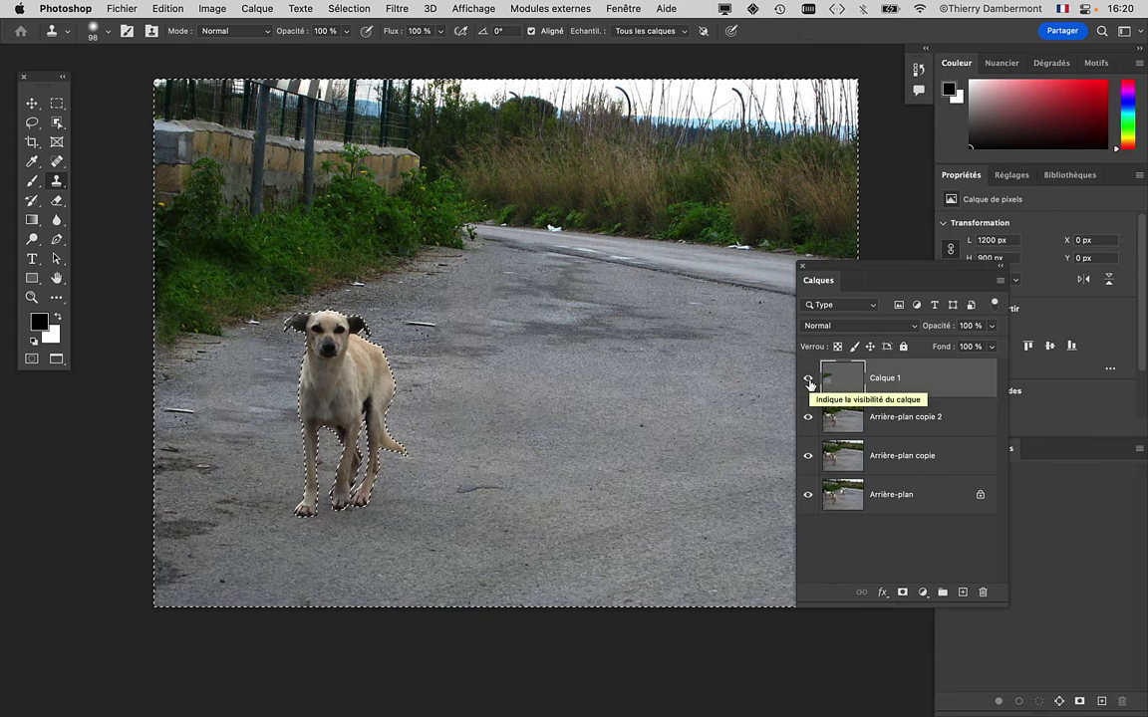
{"action": "left_click", "coordinate": [808, 380]}
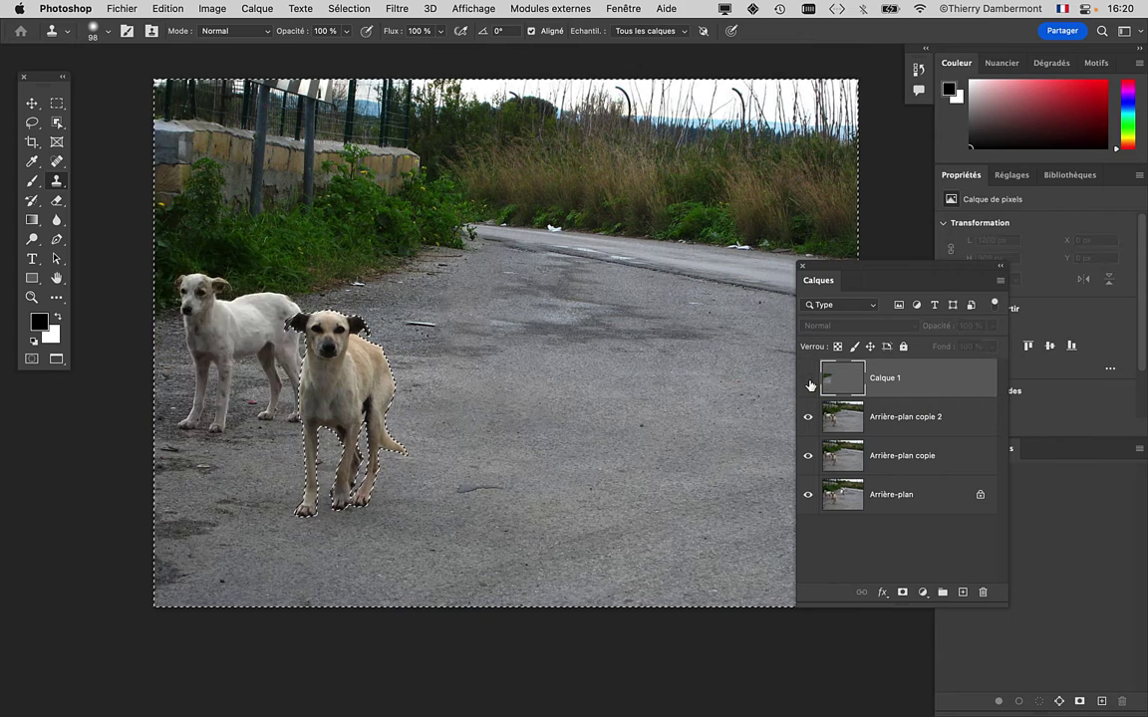
{"action": "scroll", "coordinate": [199, 302], "scroll_direction": "up", "scroll_amount": 2}
{"action": "scroll", "coordinate": [577, 202], "scroll_direction": "up", "scroll_amount": 3}
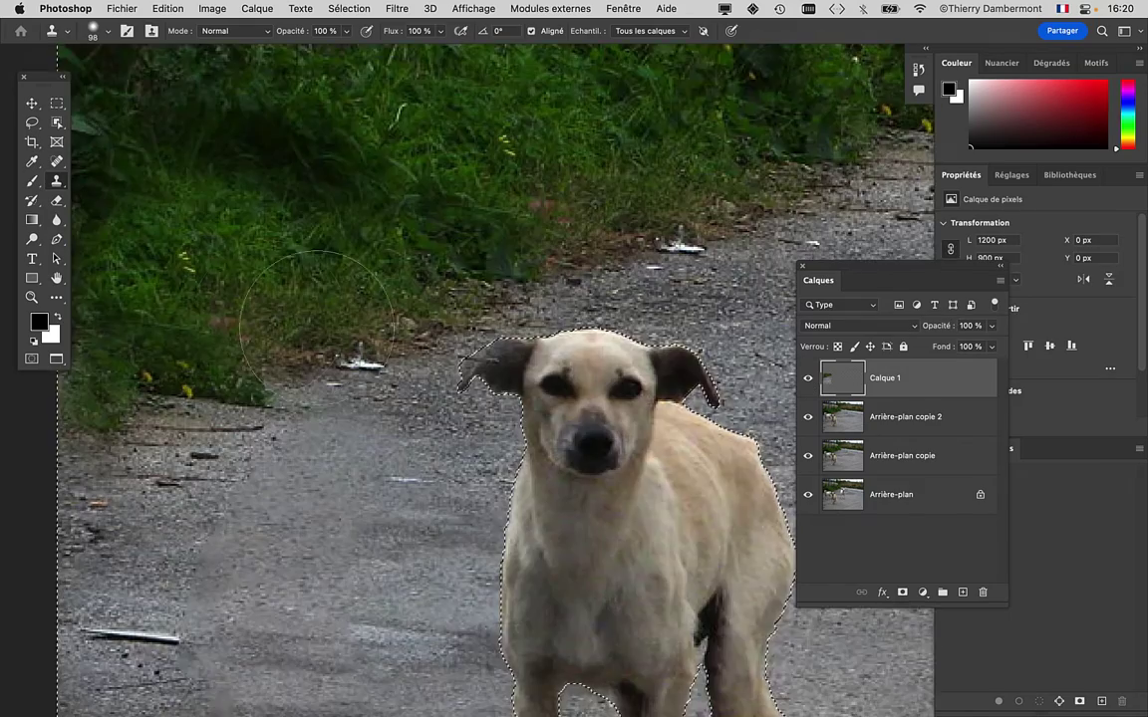
{"action": "scroll", "coordinate": [577, 202], "scroll_direction": "up", "scroll_amount": 3}
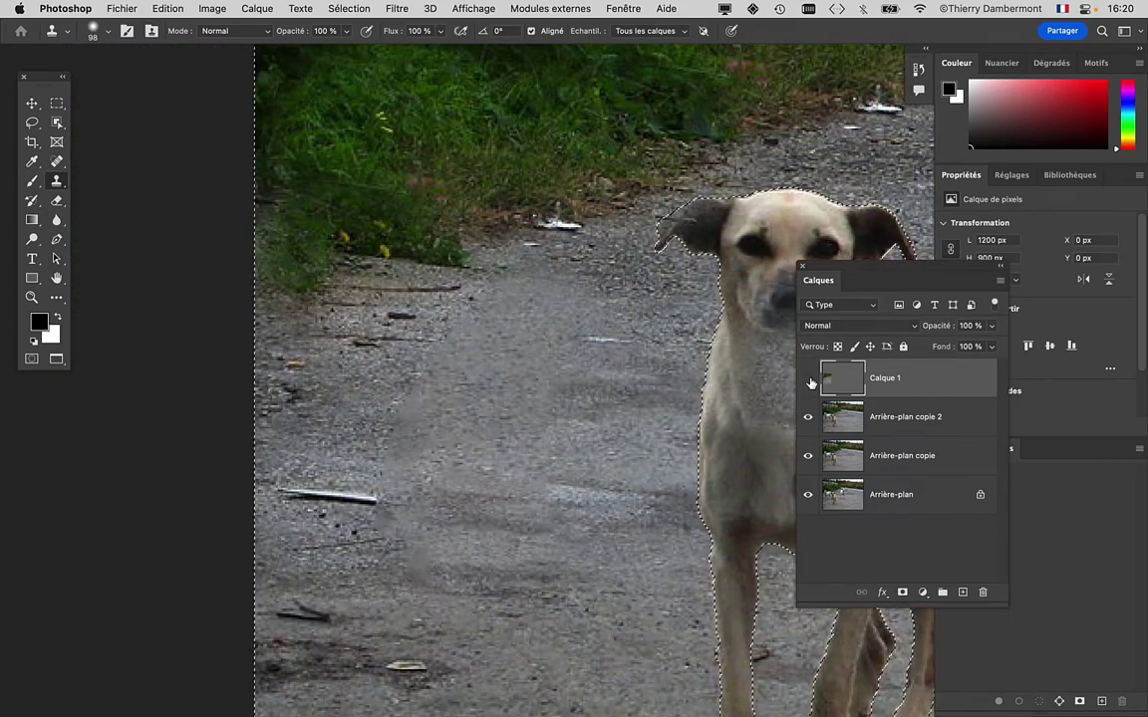
{"action": "left_click", "coordinate": [809, 378]}
{"action": "left_click", "coordinate": [808, 380]}
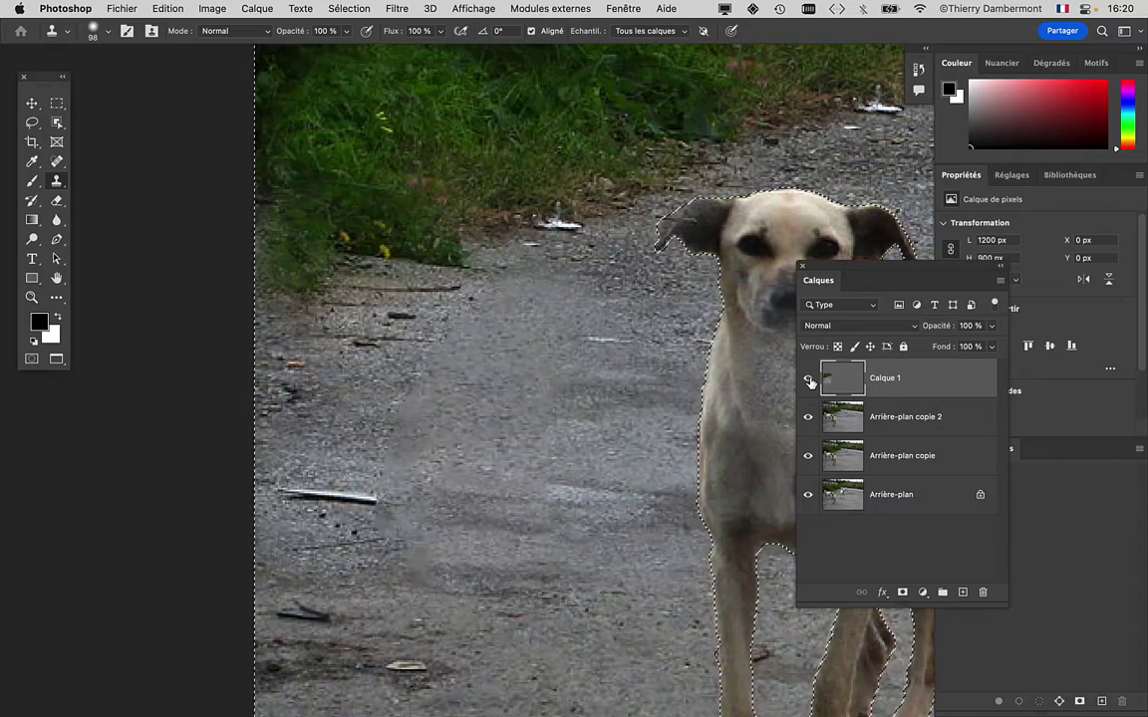
{"action": "left_click", "coordinate": [808, 379]}
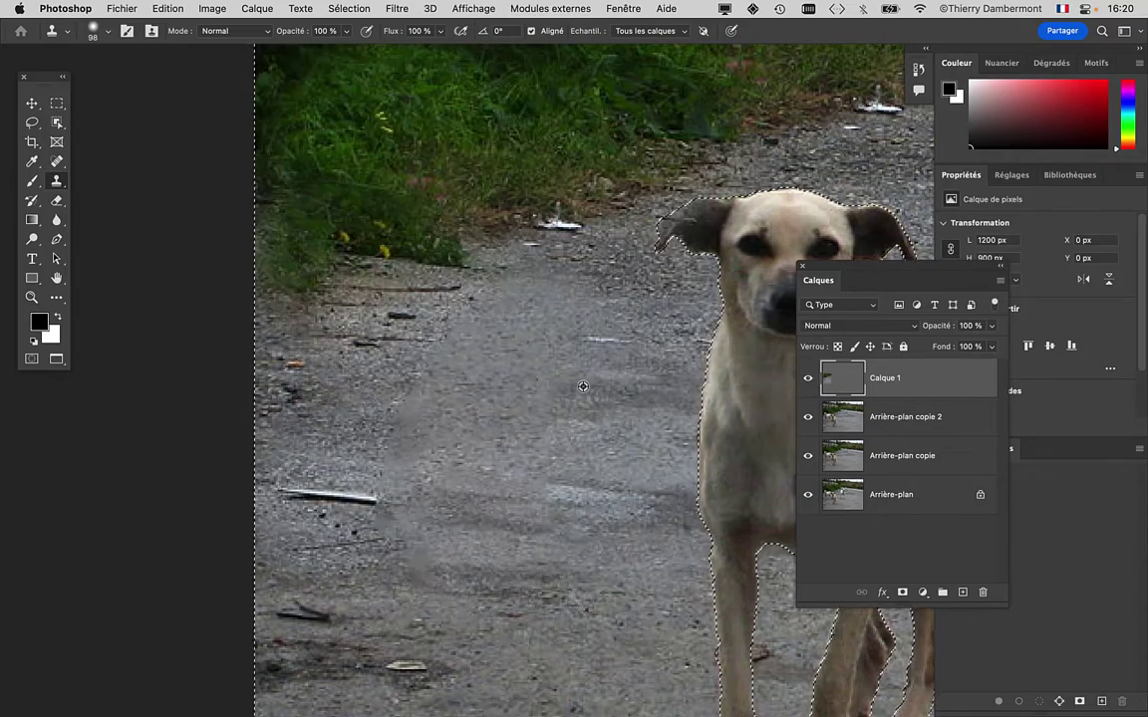
Zoom out and pan to view the whole road photo
{"action": "scroll", "coordinate": [581, 386], "scroll_direction": "down", "scroll_amount": 2}
{"action": "scroll", "coordinate": [581, 386], "scroll_direction": "down", "scroll_amount": 2}
{"action": "left_click_drag", "start_coordinate": [461, 371], "coordinate": [171, 378]}
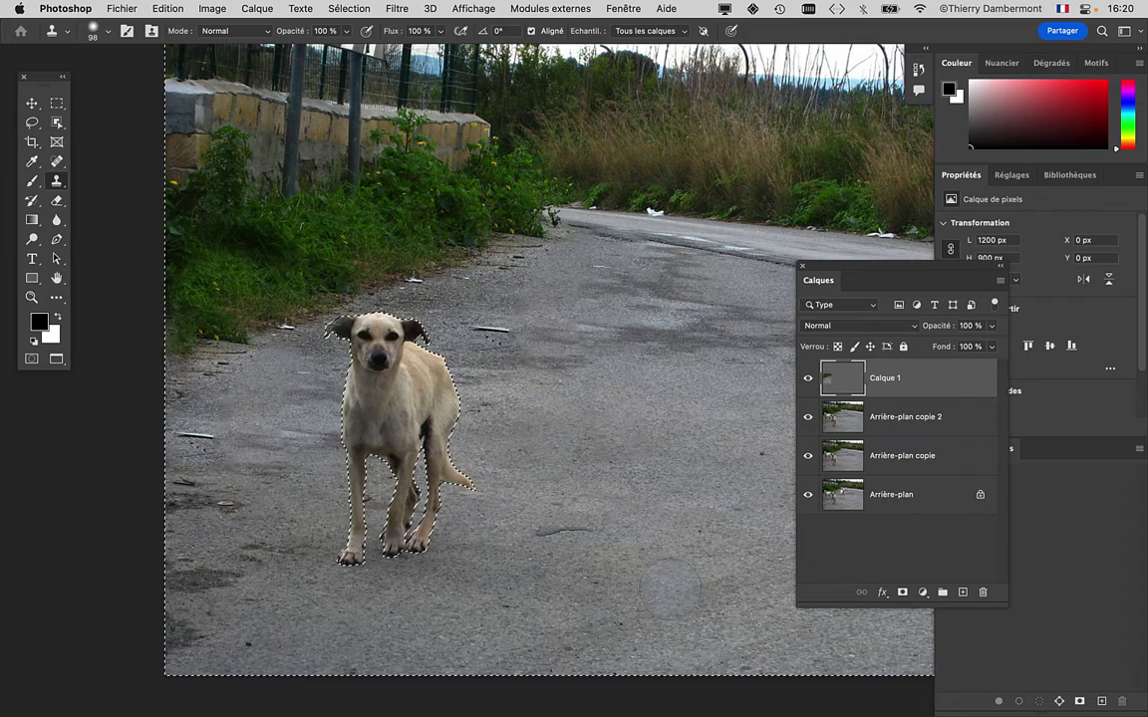
Pan to the tan dog and shrink the Clone Stamp brush from 95 px to 49 px
{"action": "scroll", "coordinate": [674, 590], "scroll_direction": "down", "scroll_amount": 2}
{"action": "left_click_drag", "start_coordinate": [429, 463], "coordinate": [440, 525]}
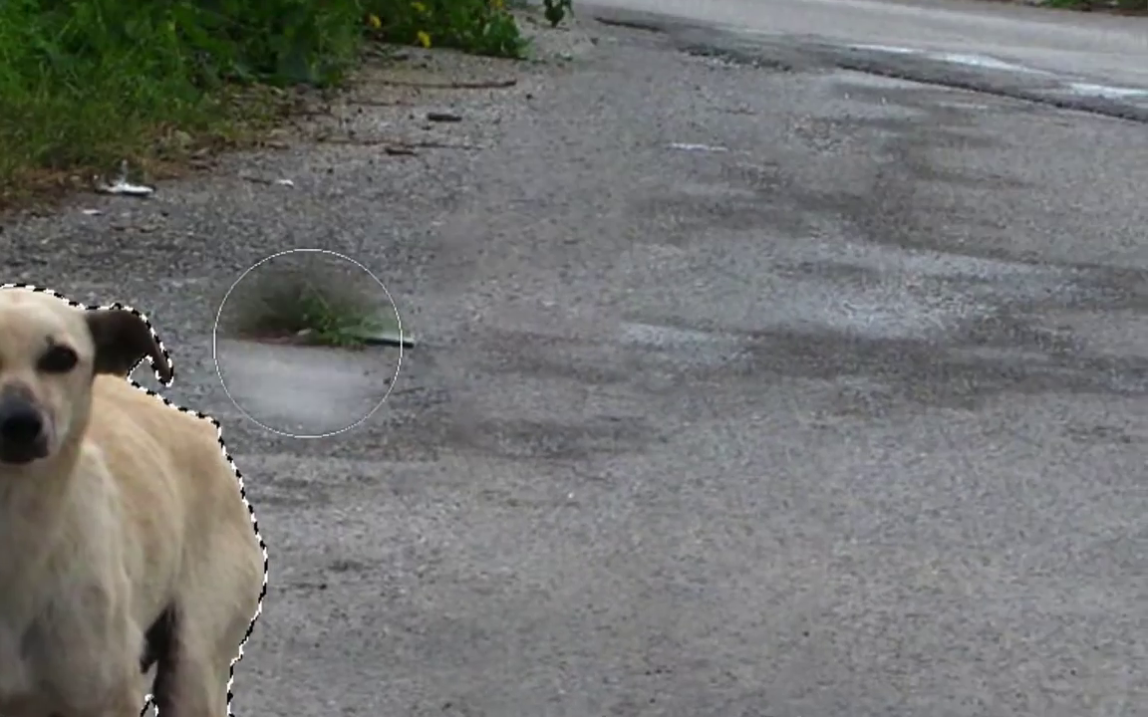
{"action": "left_click_drag", "start_coordinate": [345, 314], "coordinate": [275, 332]}
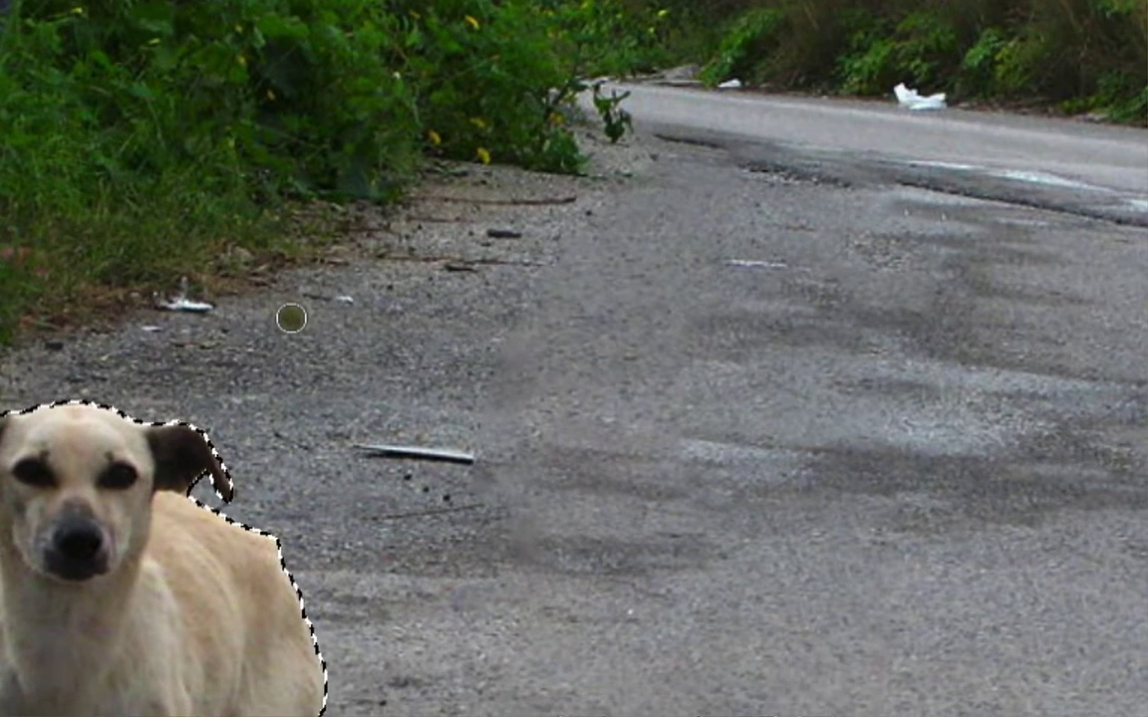
{"action": "mouse_move", "coordinate": [294, 314]}
{"action": "left_mouse_down"}
{"action": "mouse_move", "coordinate": [311, 329]}
{"action": "mouse_move", "coordinate": [329, 319]}
{"action": "left_mouse_up"}
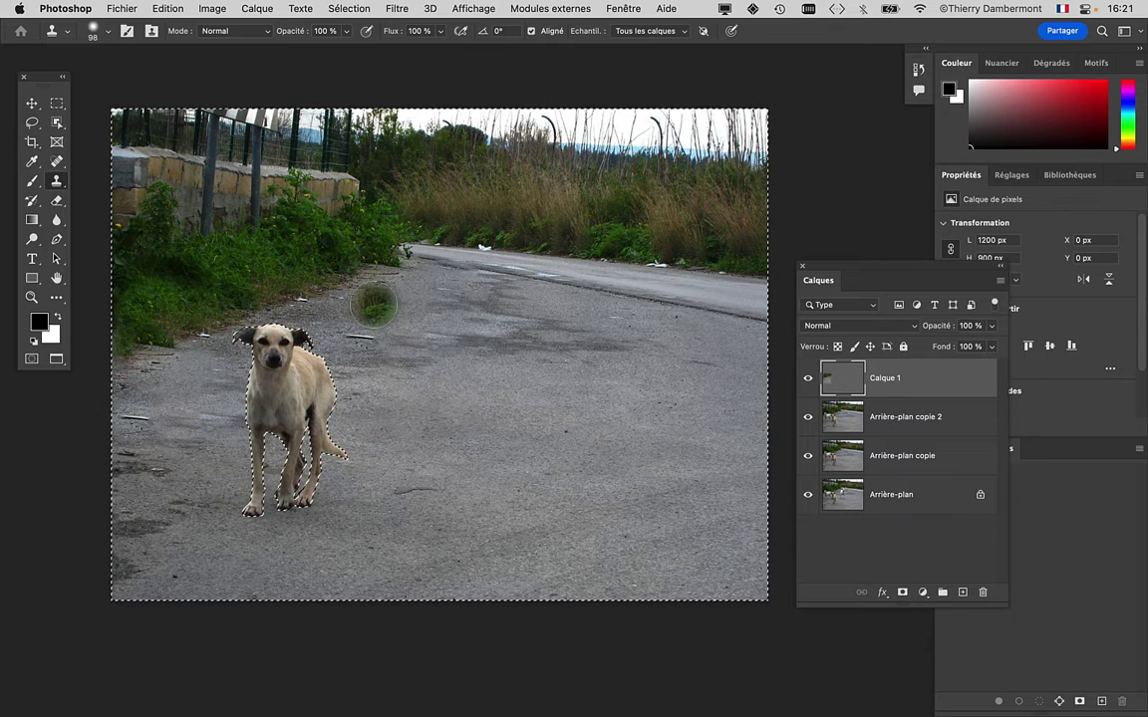
Save the file as chiens-04.psd, keeping maximum compatibility
{"action": "left_click", "coordinate": [122, 8]}
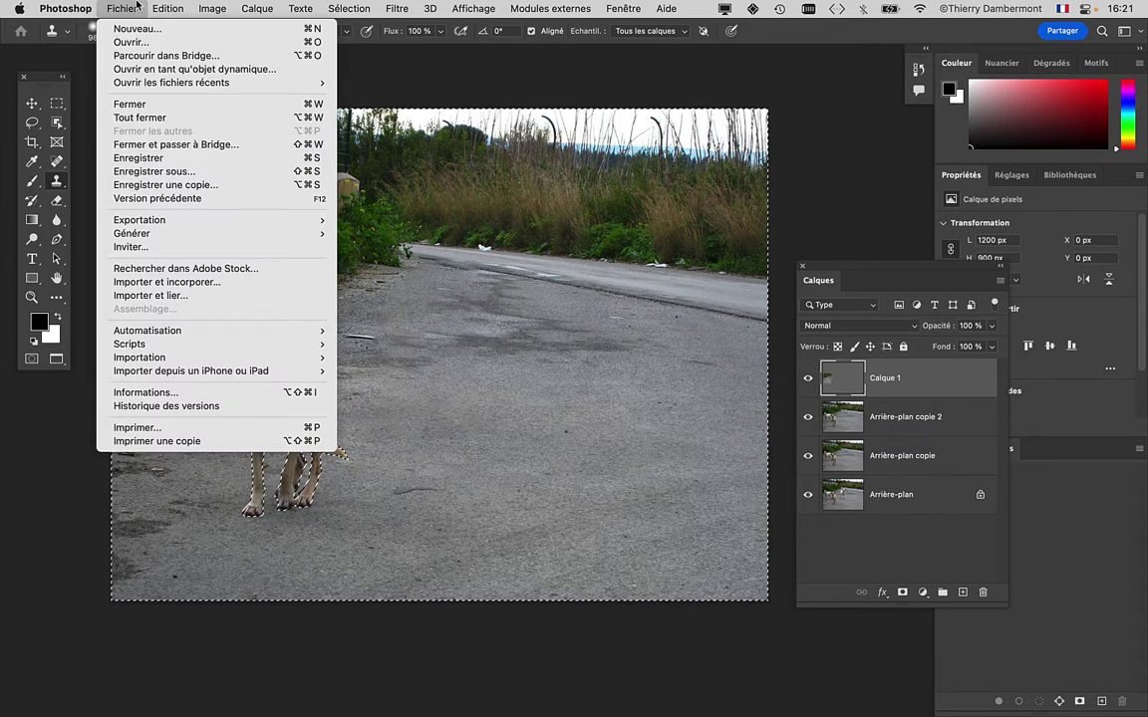
{"action": "left_click", "coordinate": [179, 172]}
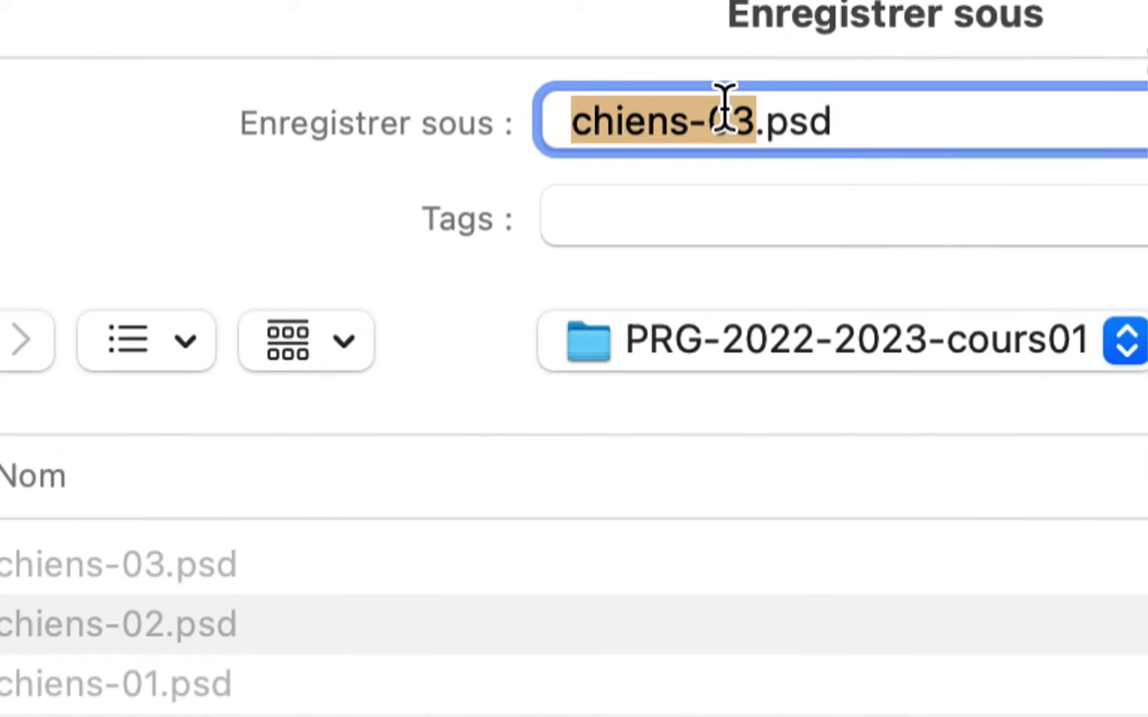
{"action": "left_click", "coordinate": [727, 107]}
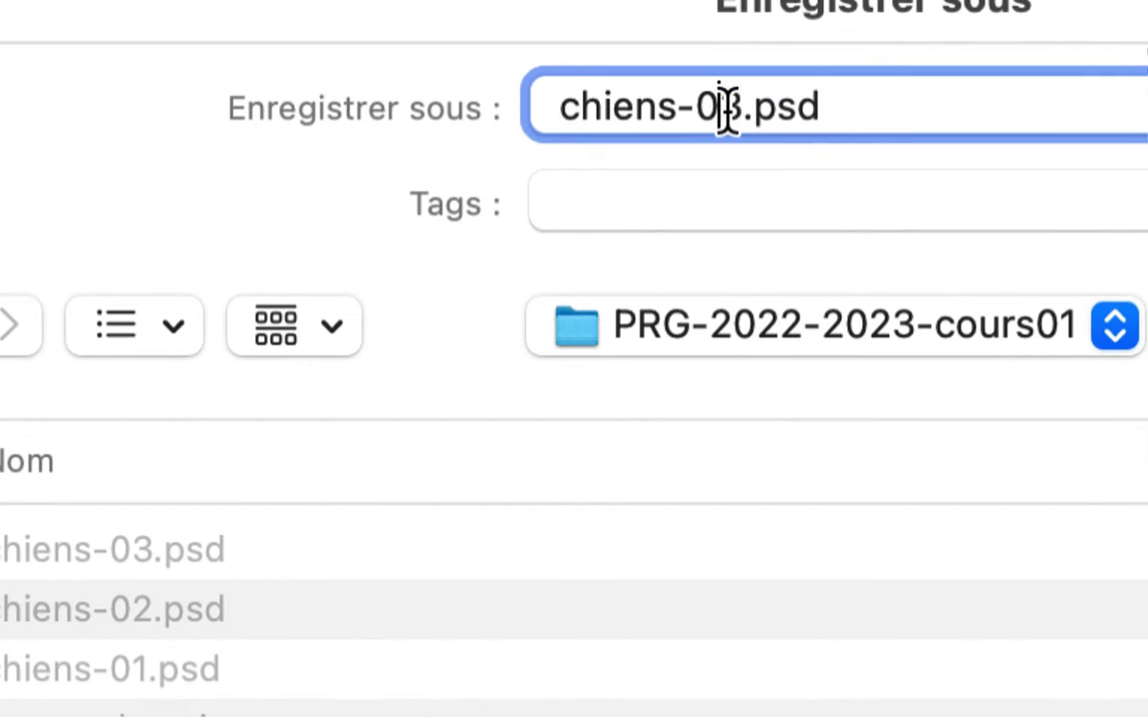
{"action": "key", "text": "shift+Right"}
{"action": "type", "text": "4"}
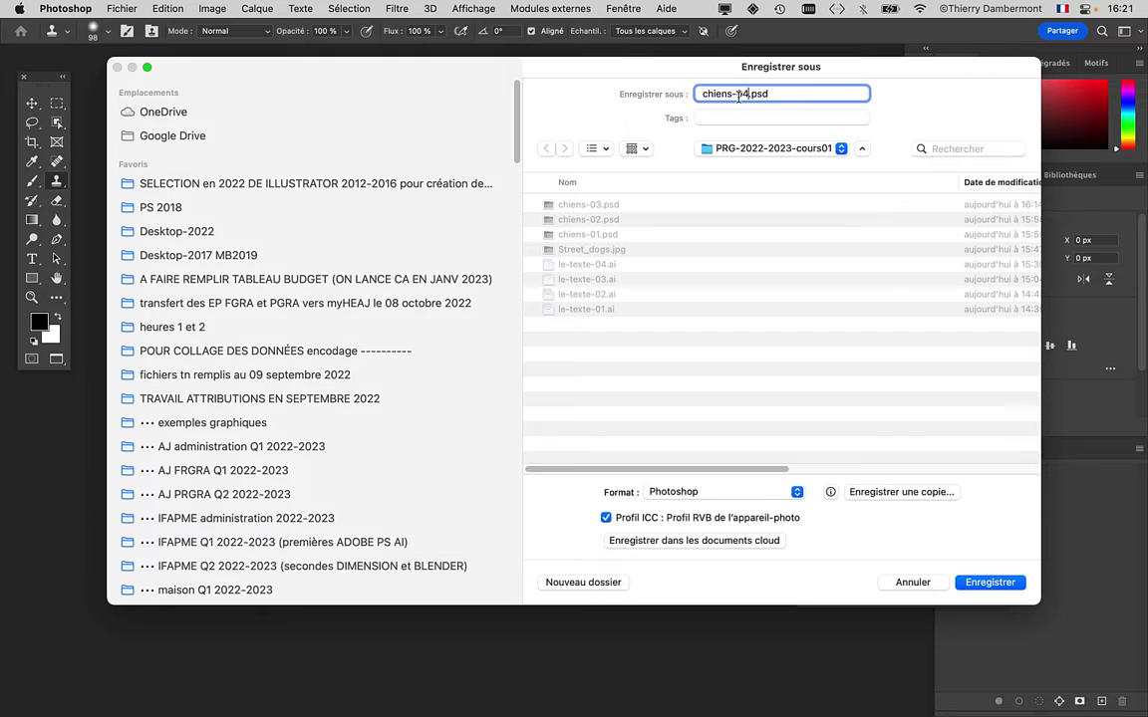
{"action": "left_click", "coordinate": [986, 582]}
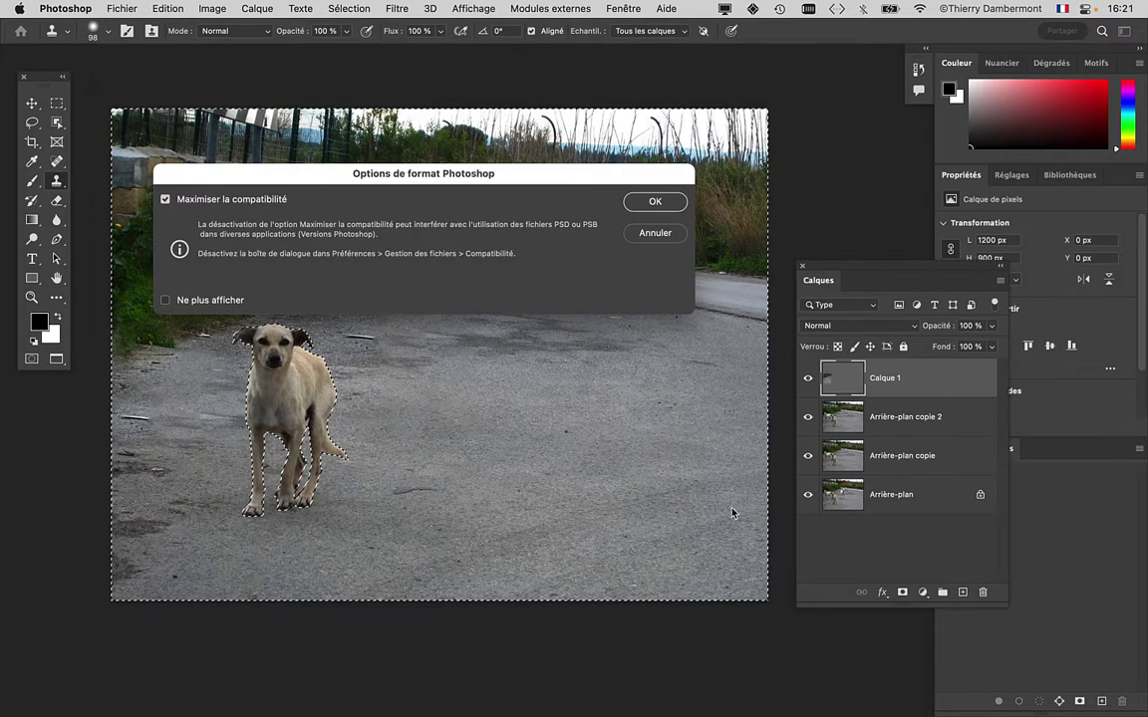
{"action": "left_click", "coordinate": [665, 202]}
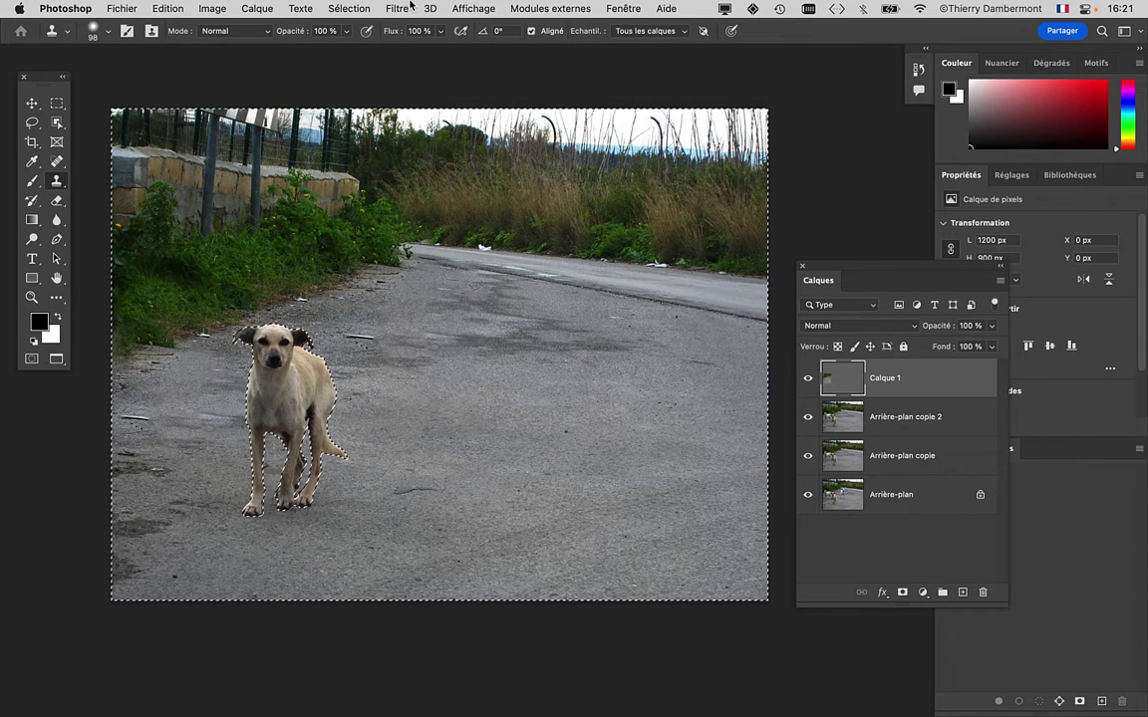
{"action": "left_click", "coordinate": [349, 8]}
Deselect the selection around the tan dog
{"action": "left_click", "coordinate": [359, 42]}
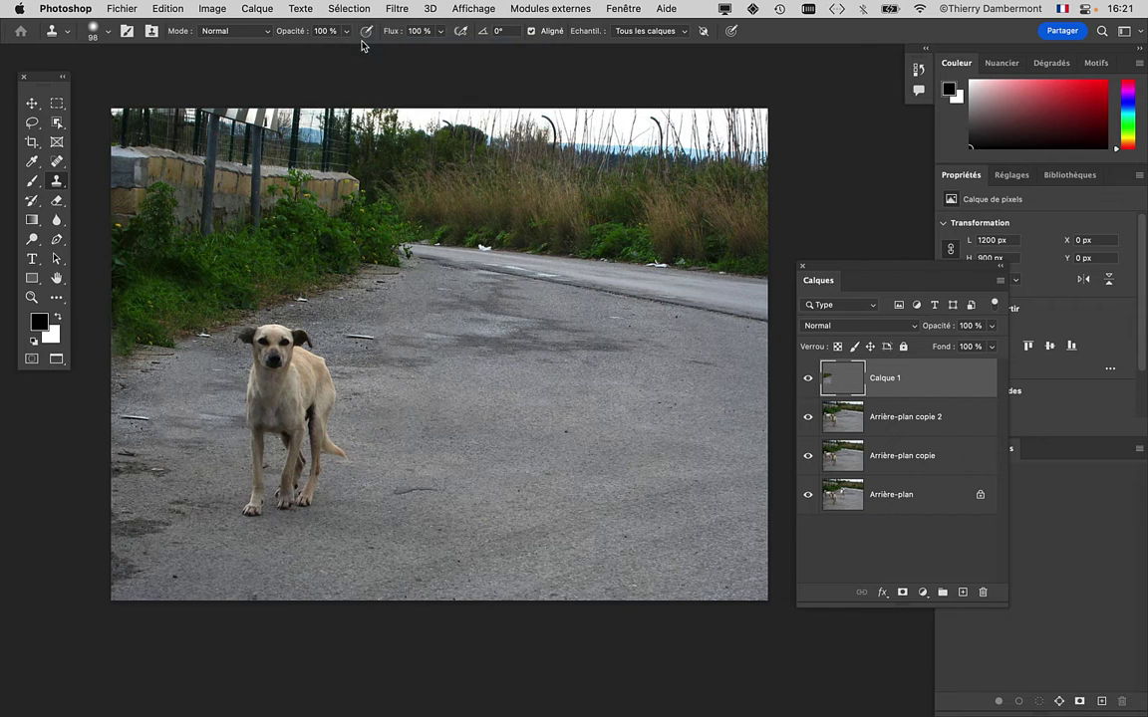
{"action": "left_click", "coordinate": [347, 8]}
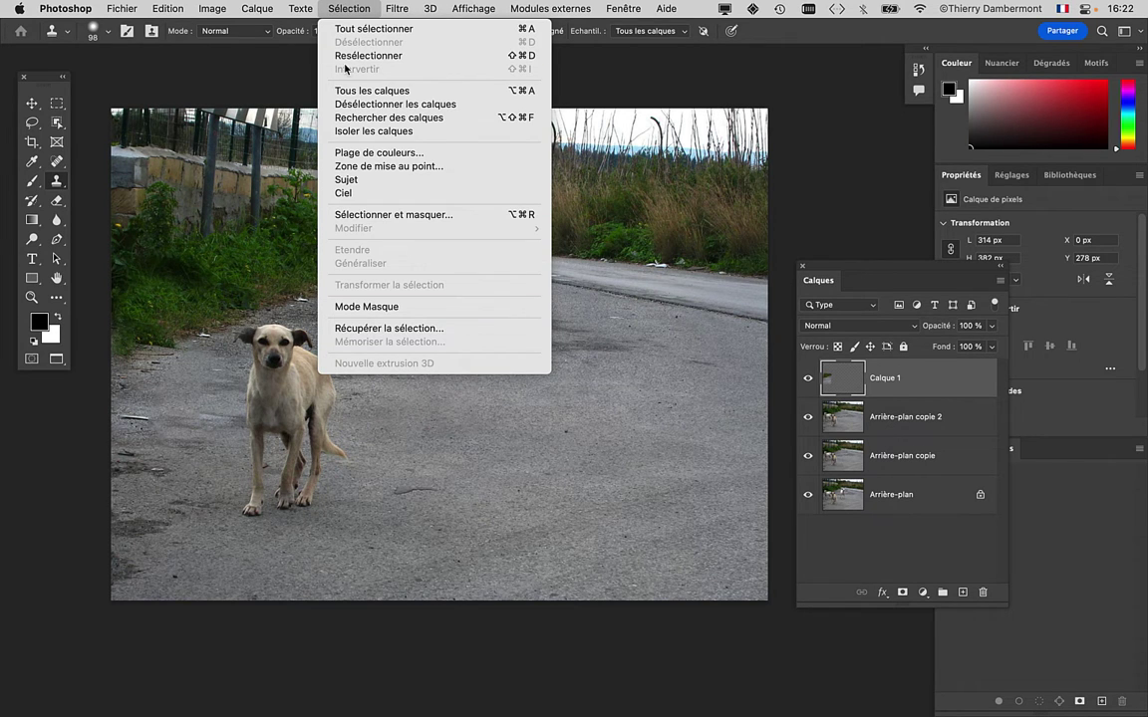
{"action": "left_click", "coordinate": [353, 6]}
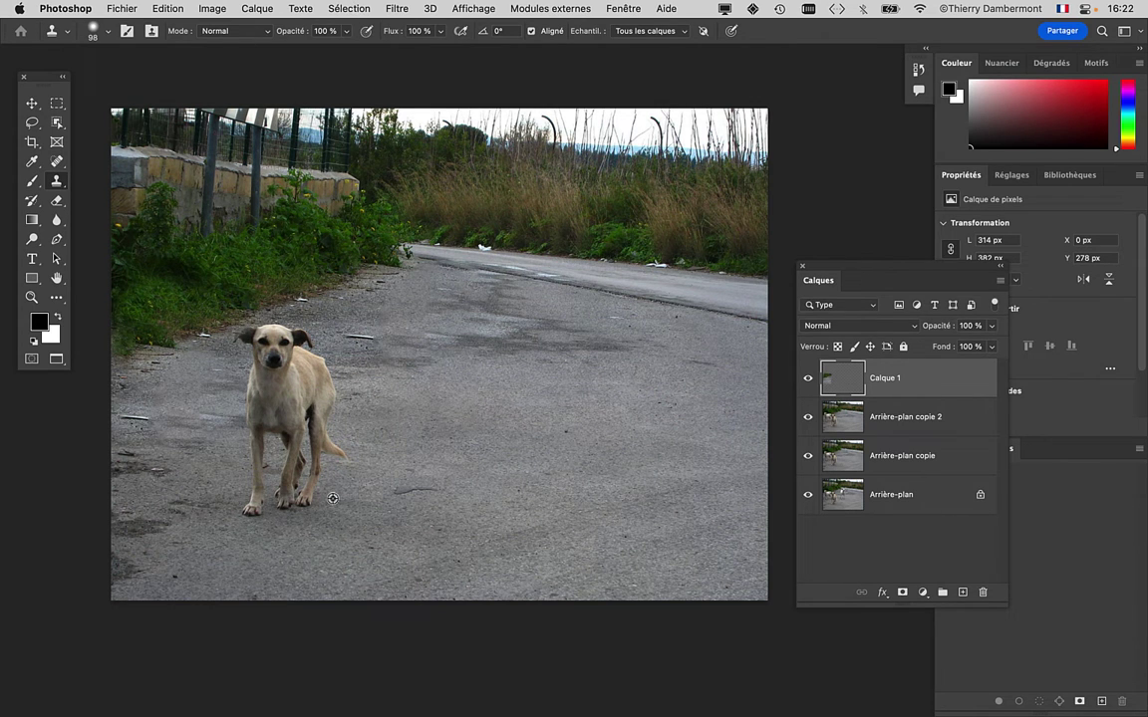
{"action": "left_click", "coordinate": [350, 8]}
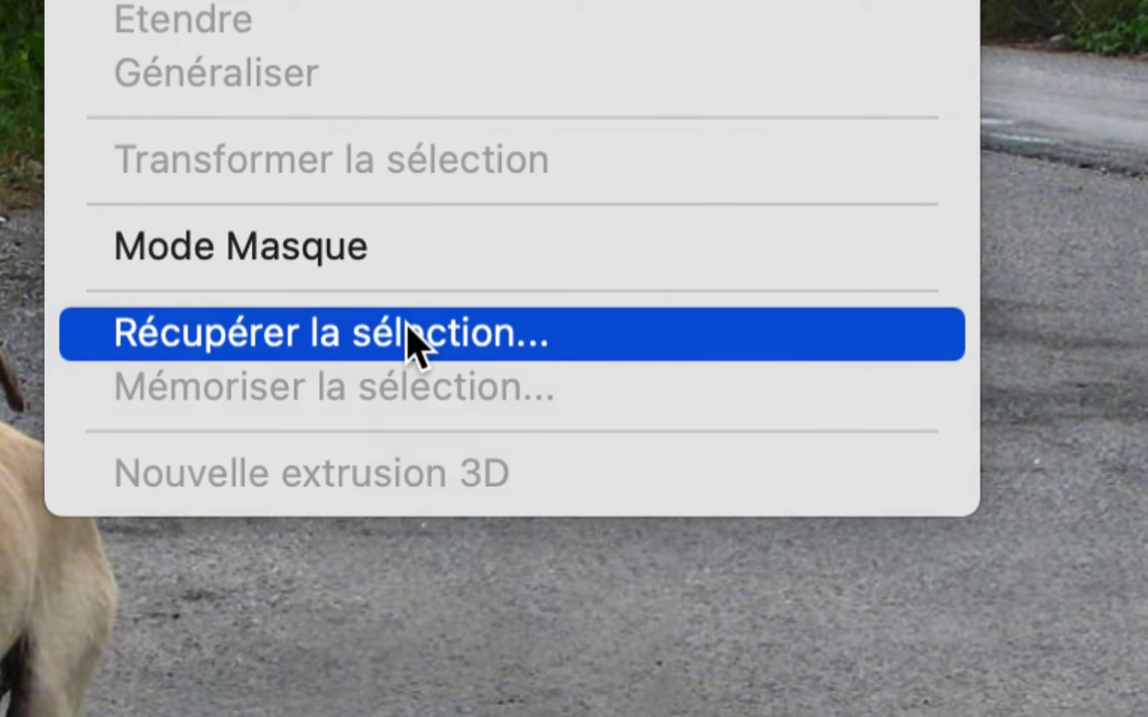
Load the saved selection from channel Alpha 1 as a new selection
{"action": "left_click", "coordinate": [411, 337]}
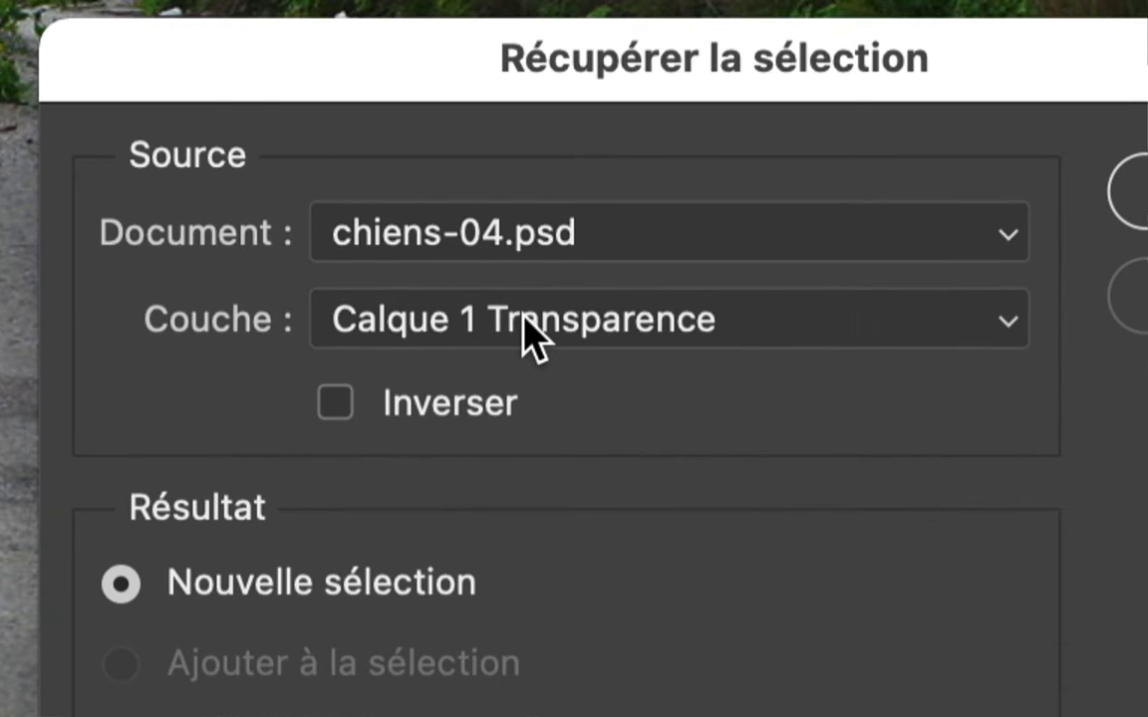
{"action": "left_click", "coordinate": [525, 322]}
{"action": "left_click", "coordinate": [528, 343]}
{"action": "left_click", "coordinate": [498, 274]}
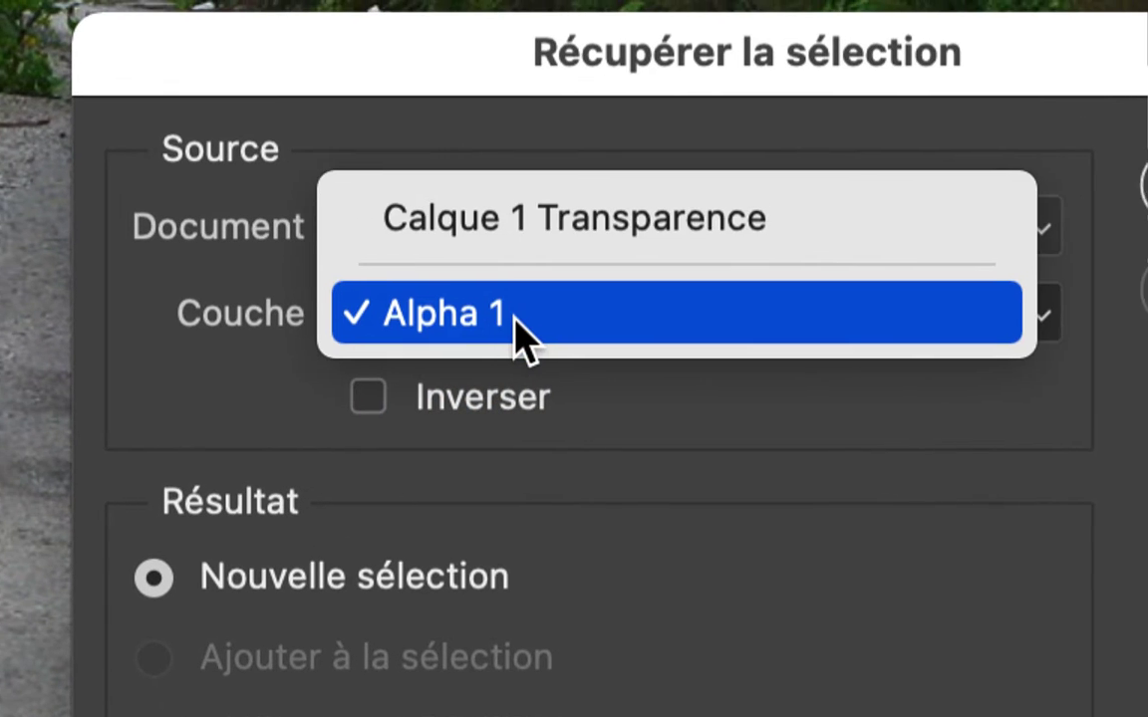
{"action": "left_click", "coordinate": [498, 274]}
{"action": "left_click", "coordinate": [519, 319]}
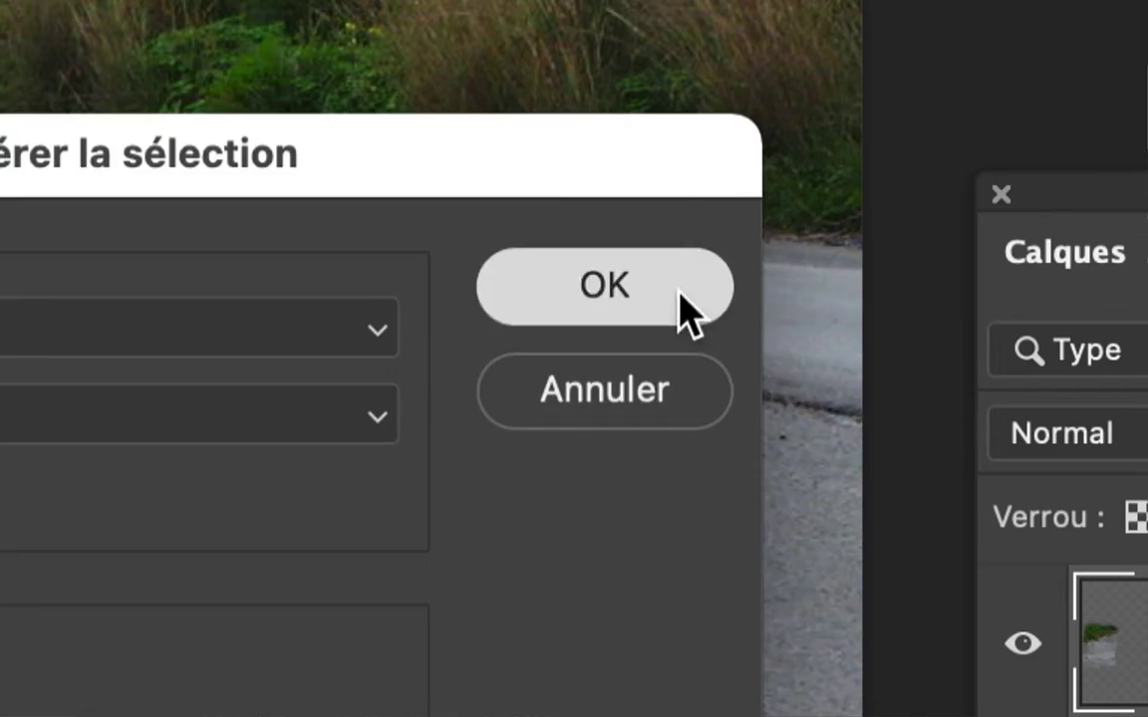
{"action": "left_click", "coordinate": [688, 309]}
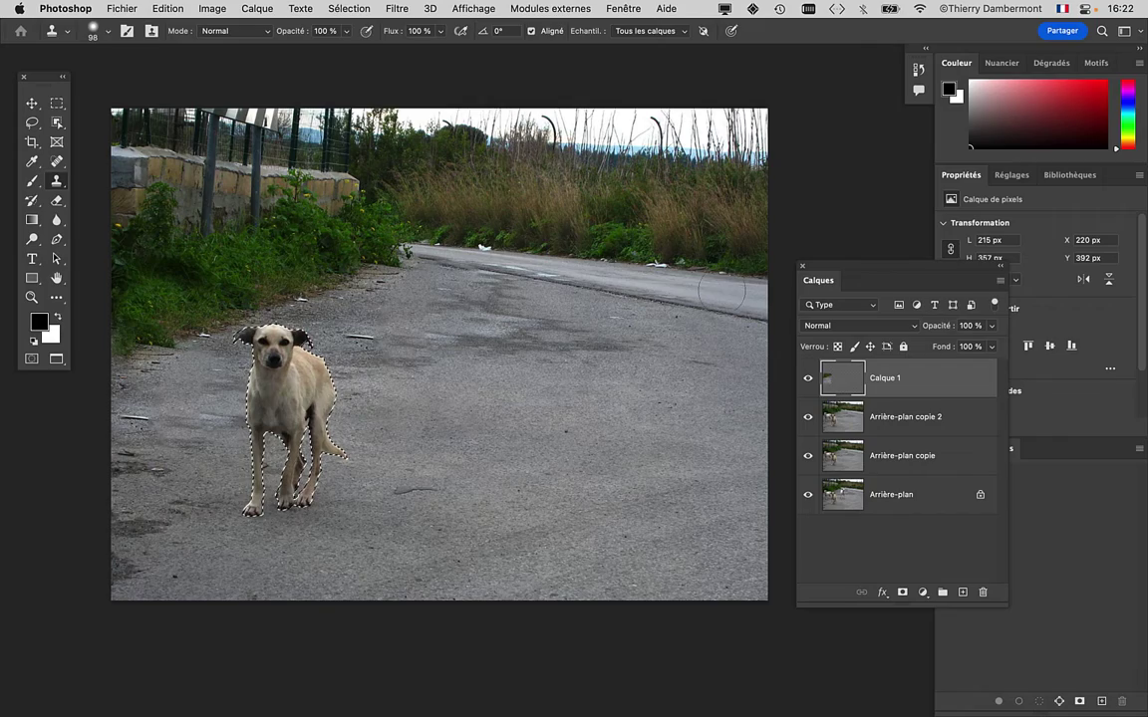